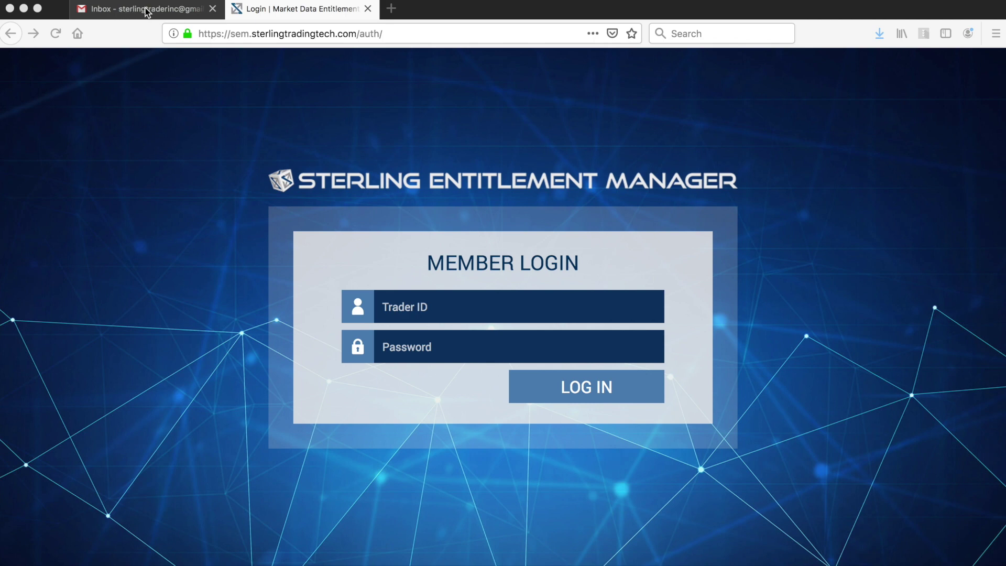
Step: Log in with the trader ID and password, declining to save the login in the browser
click(404, 314)
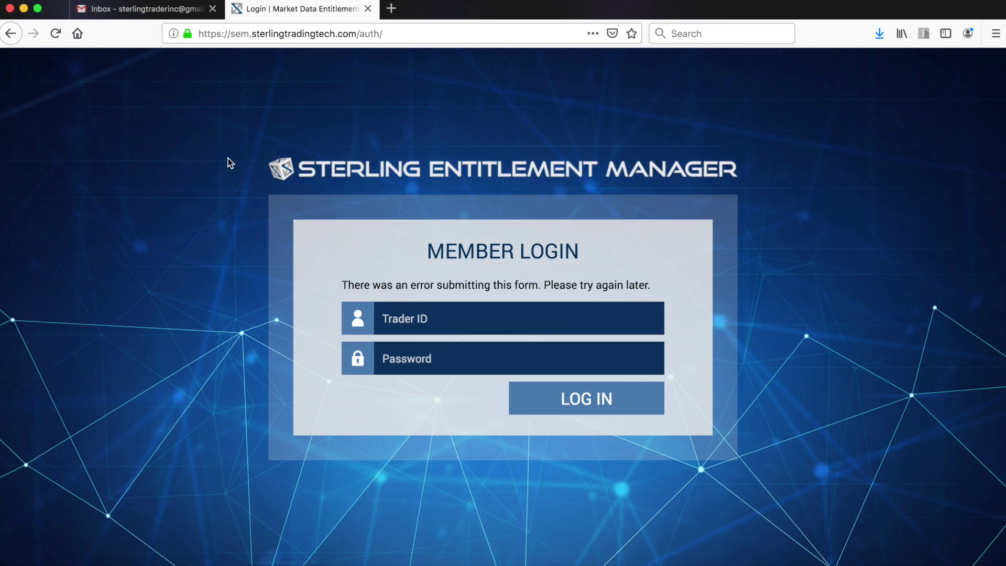
text(STTSEMTRADER)
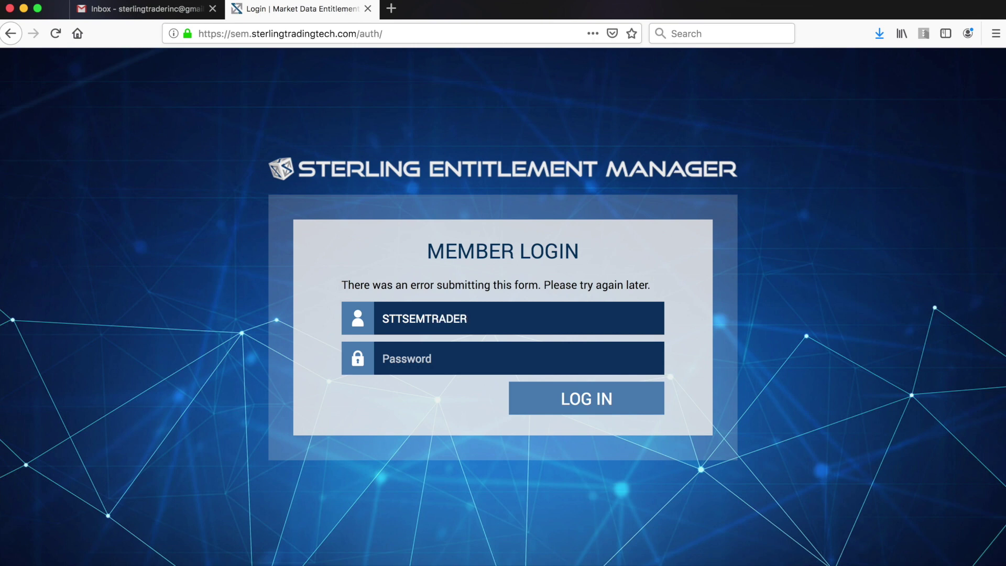
text(03••••••)
key(Return)
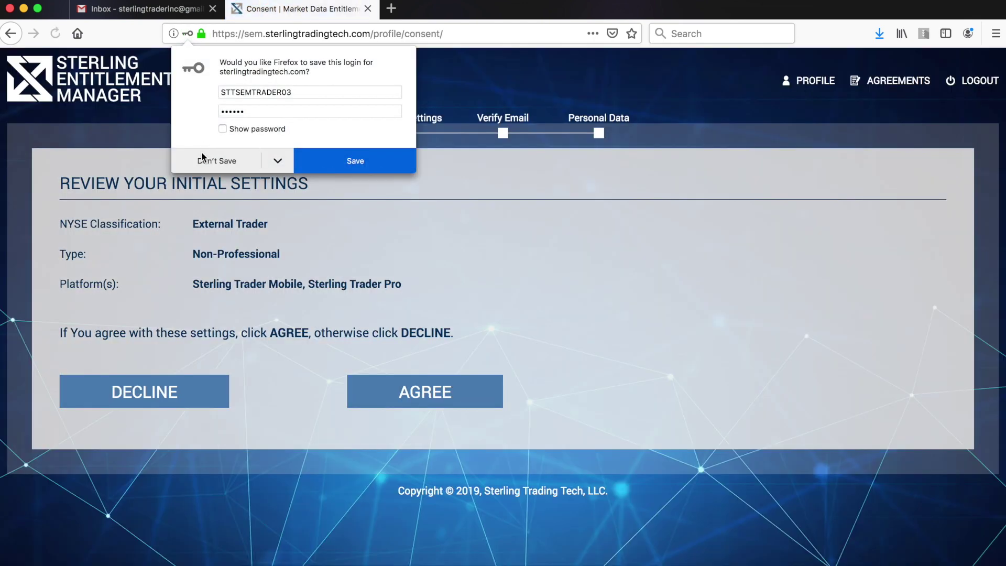
click(204, 162)
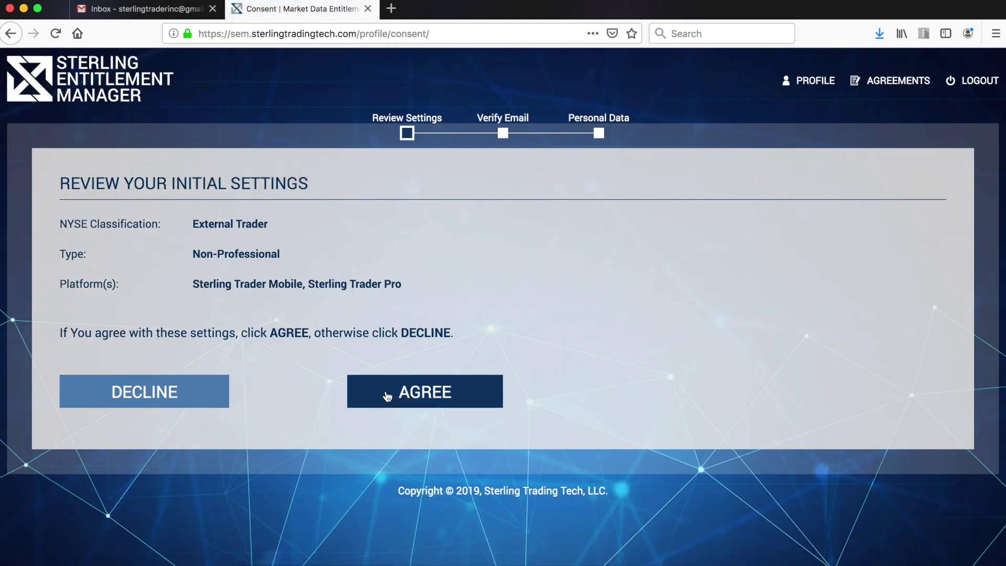
Step: Accept the initial settings and send a verification code to the account's e-mail address
click(387, 397)
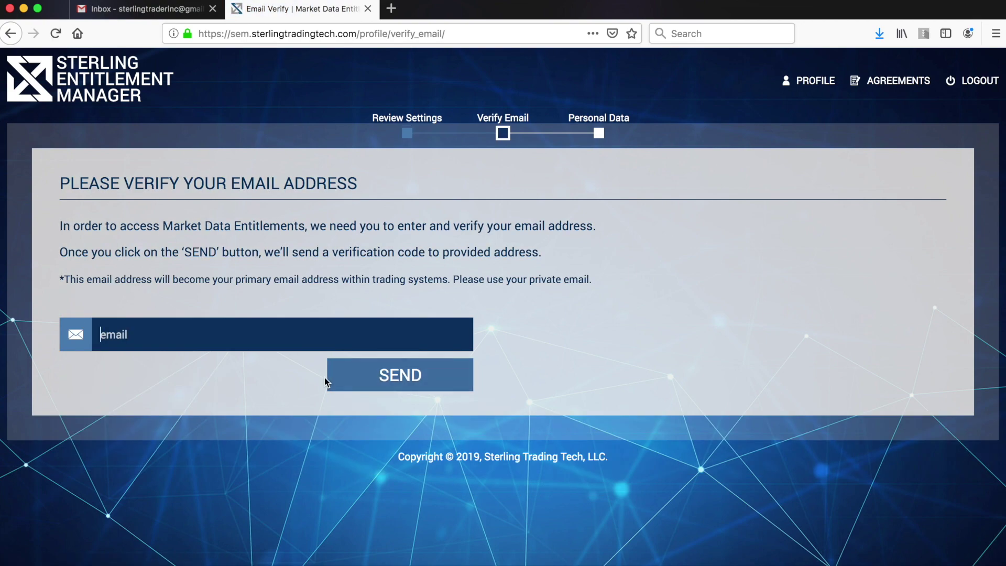
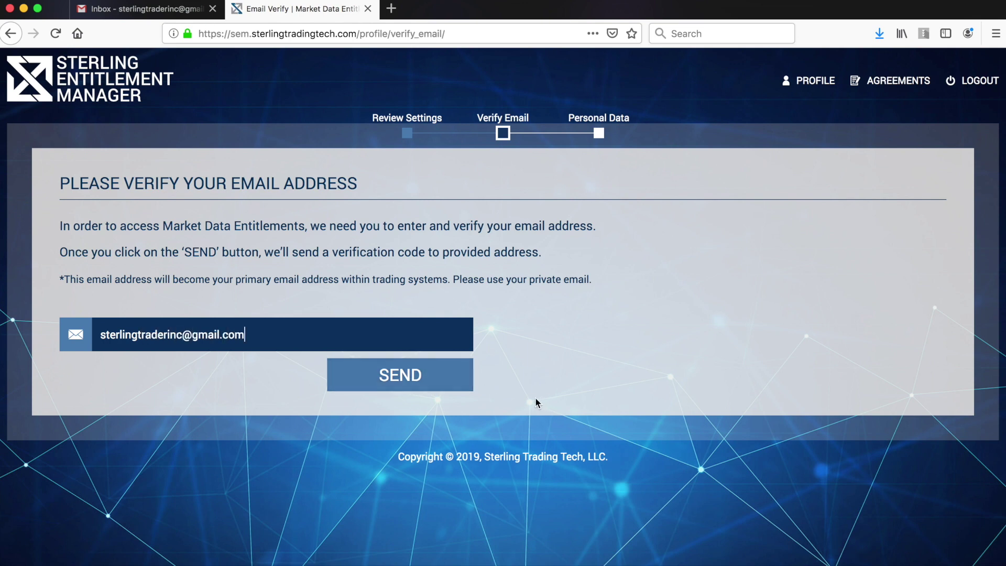
click(464, 385)
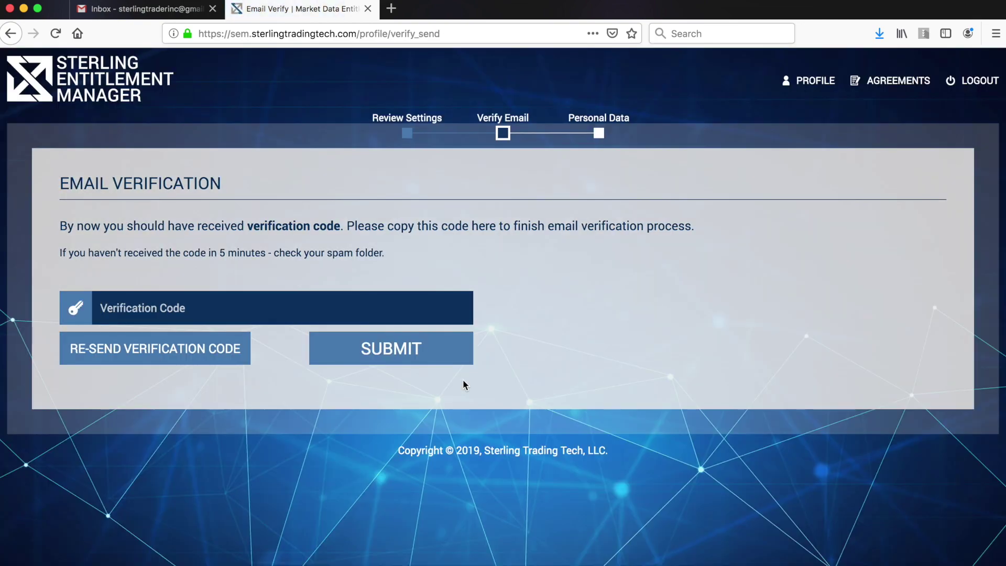
Step: Copy the verification code from the Gmail message, paste it and submit it
click(139, 9)
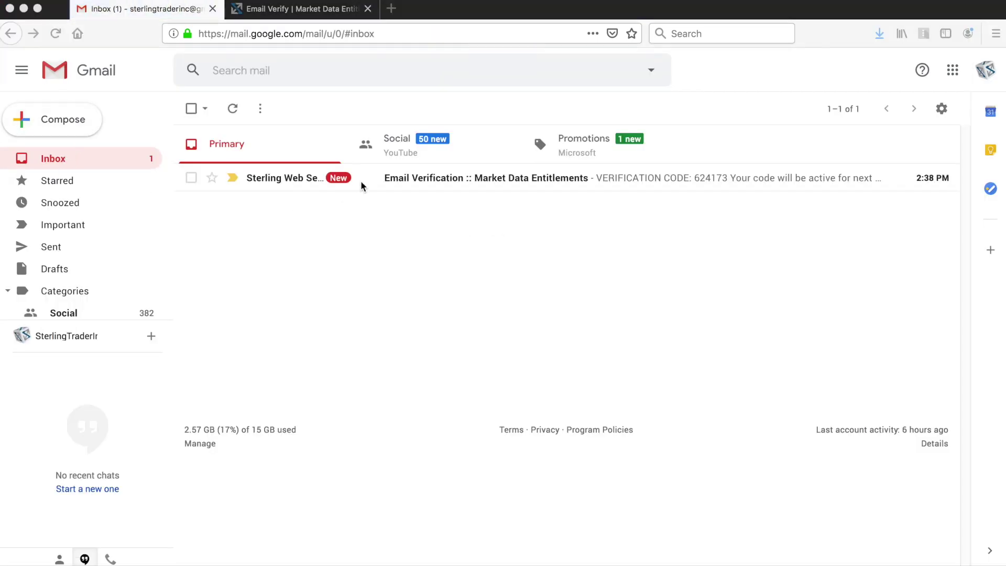
click(402, 182)
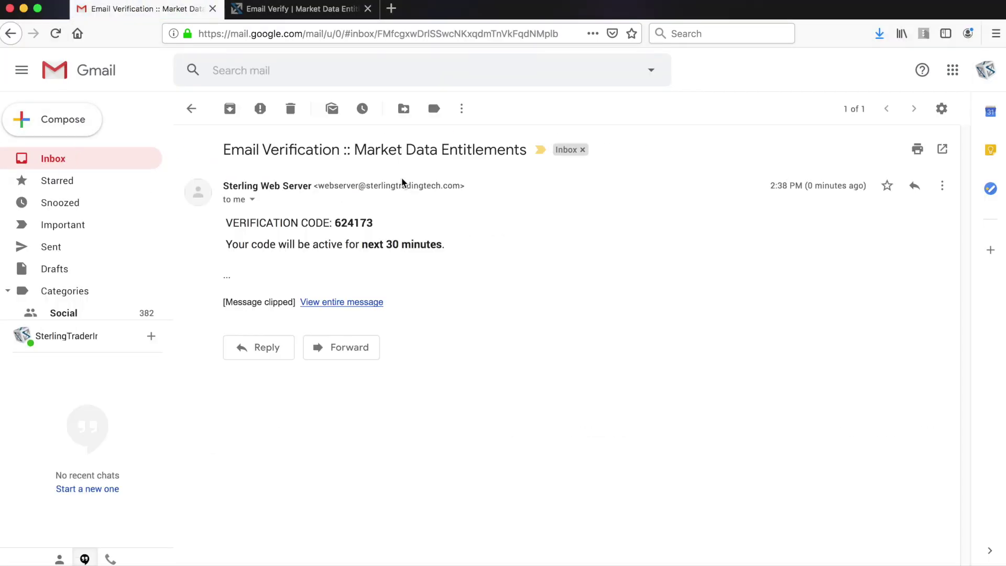
drag(373, 223, 336, 225)
key(ctrl+c)
click(279, 16)
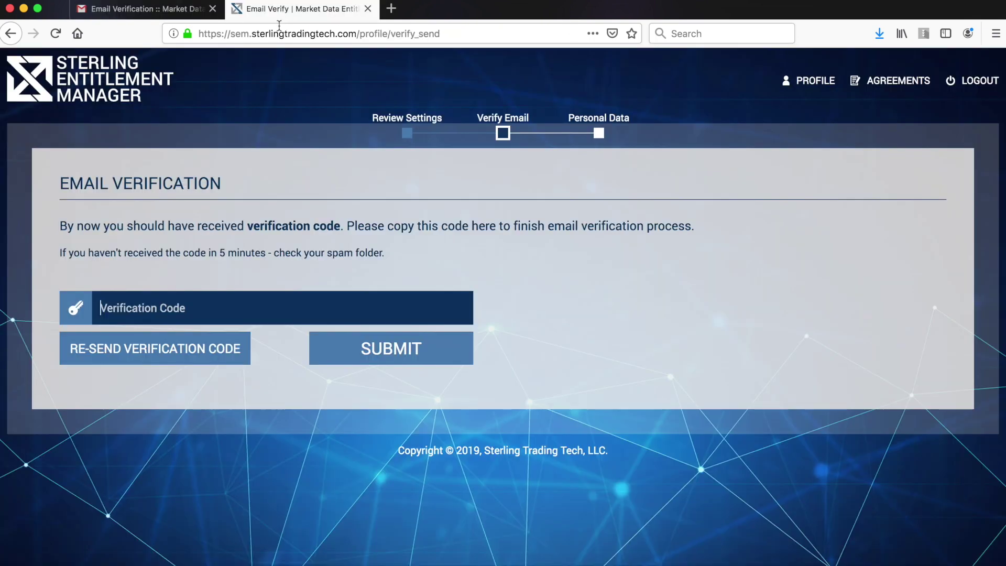
click(239, 318)
key(ctrl+v)
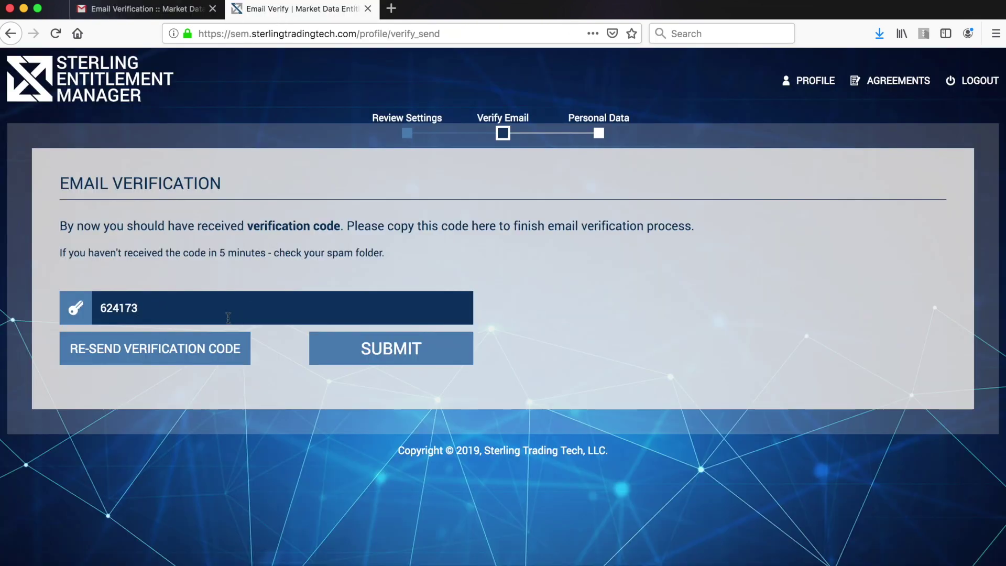
click(320, 351)
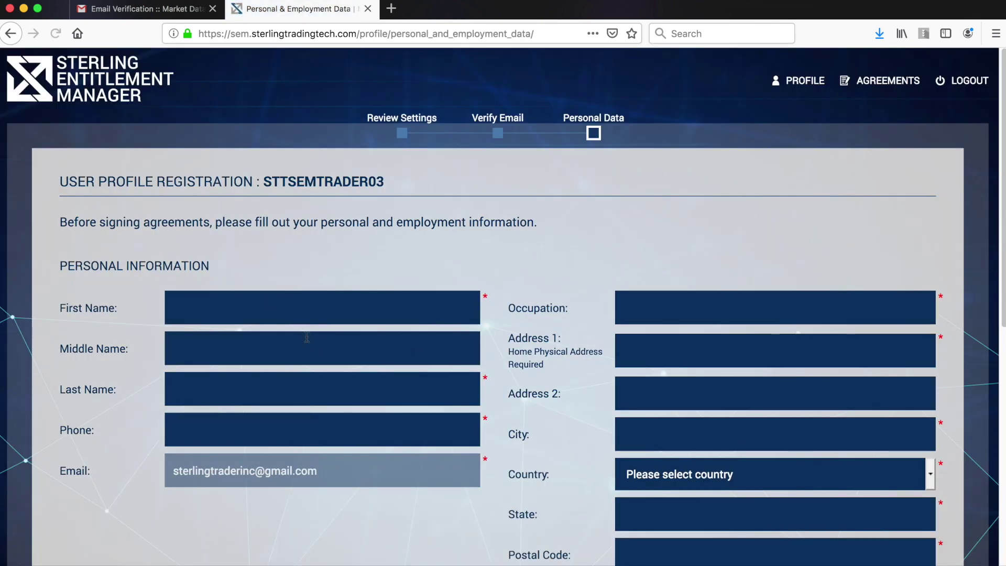
Step: Enter the user's first name, last name and corrected phone number
text(Sterling Video)
key(Tab)
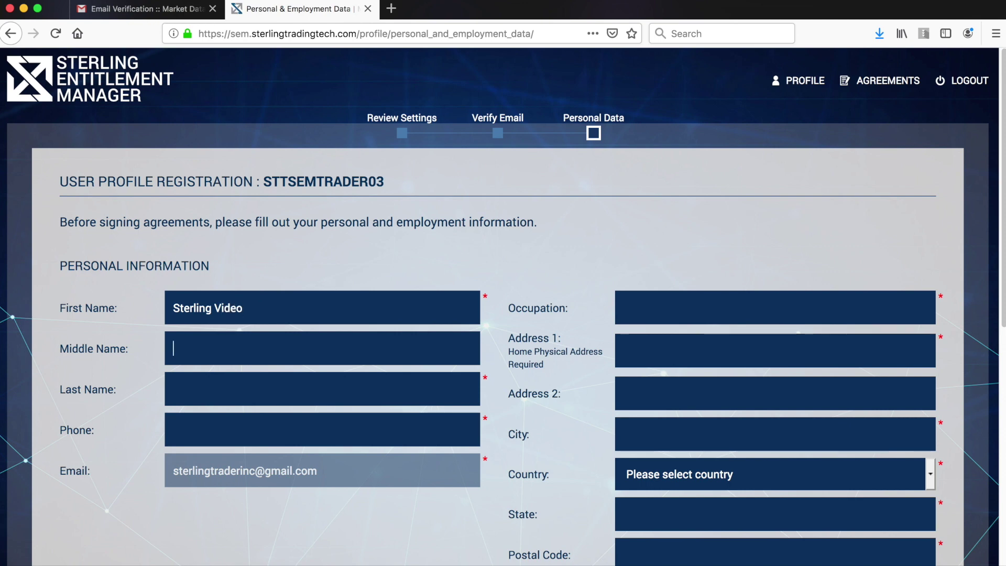
key(Tab)
text(Sterling Sample)
key(Tab)
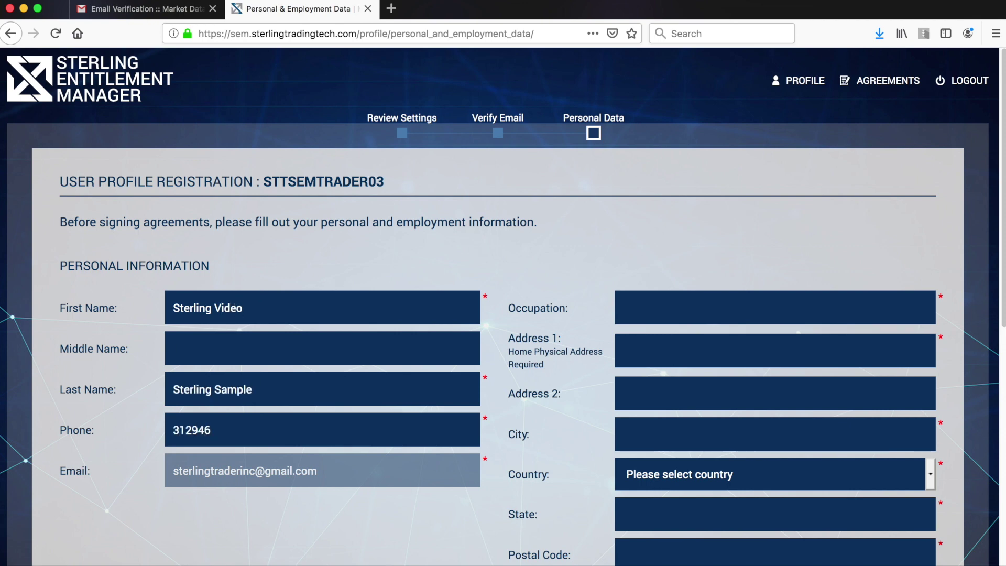
Step: Set Occupation to 'Video Sample' and fill in the street address and city
click(724, 311)
text(Video Sample)
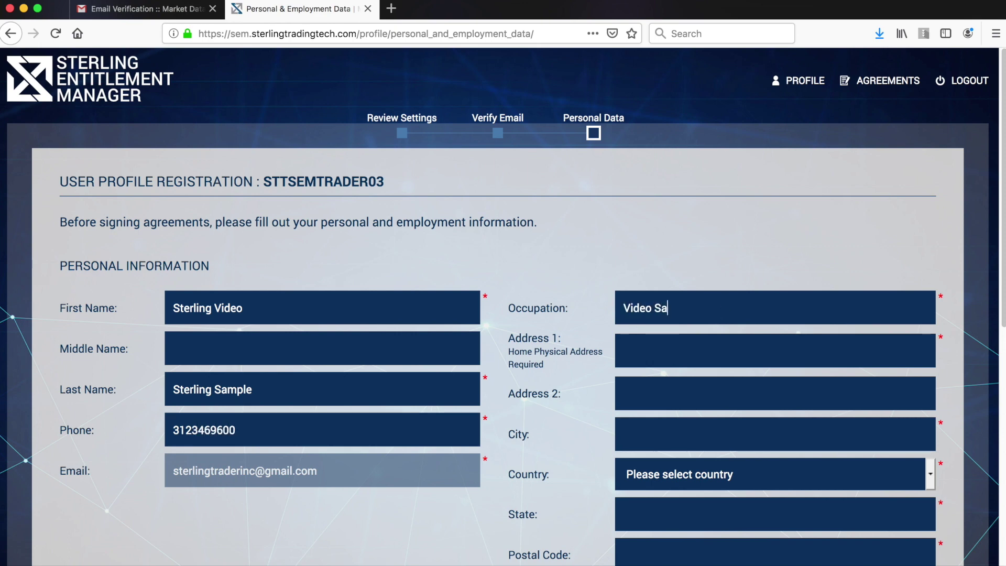
key(Tab)
text(225 W Washington)
key(Tab)
key(Tab)
text(Chicago)
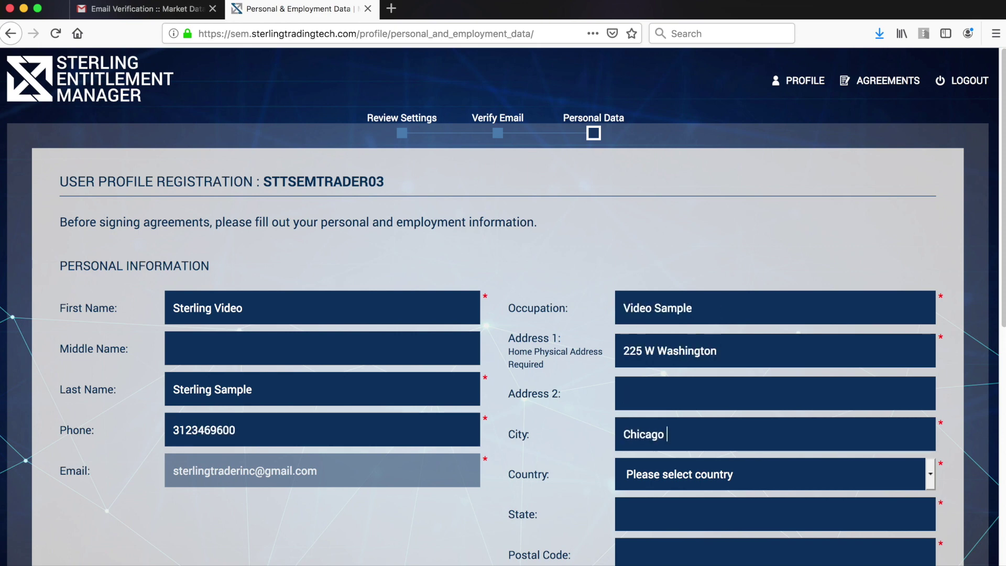
Step: Choose United States of America and Illinois, and enter the postal code
scroll(725, 278, down, 5)
click(726, 278)
click(703, 299)
click(681, 314)
click(645, 314)
click(633, 366)
text(60606)
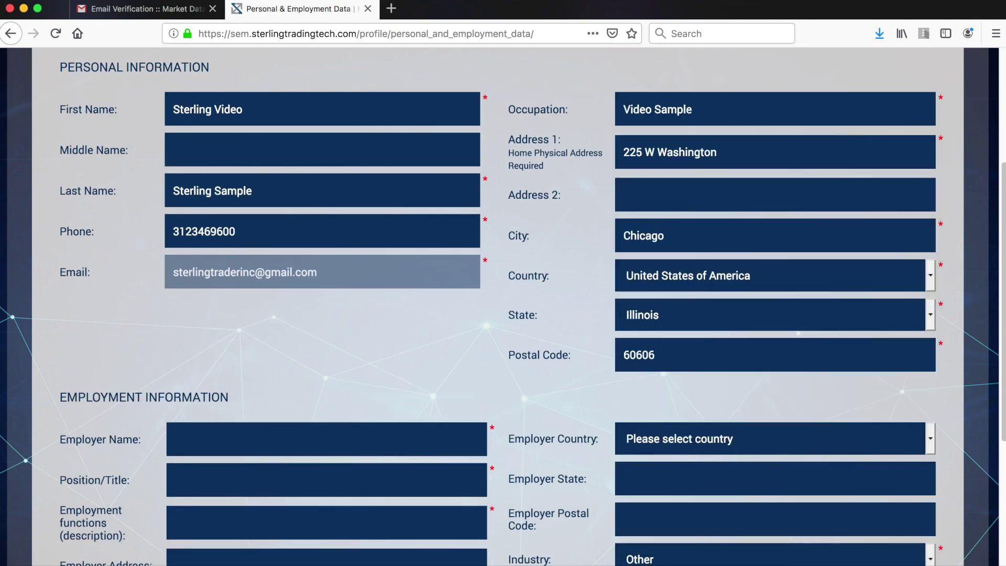
Step: Enter employer 'Sterling Trading Tech', position 'Sample Video' and employment functions 'Video'
scroll(633, 365, down, 3)
key(Tab)
text(Sterling Trading Tech)
right_click(194, 299)
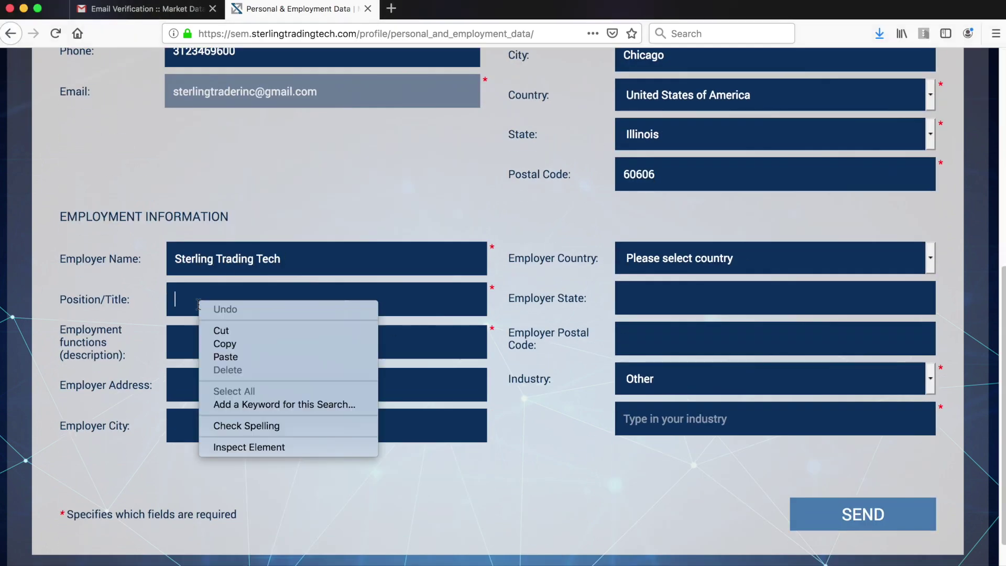
click(402, 299)
text(Sample Video)
key(Tab)
text(Video)
Step: Set employer location to United States, Illinois with postal code, industry Education, and submit
click(726, 288)
click(678, 293)
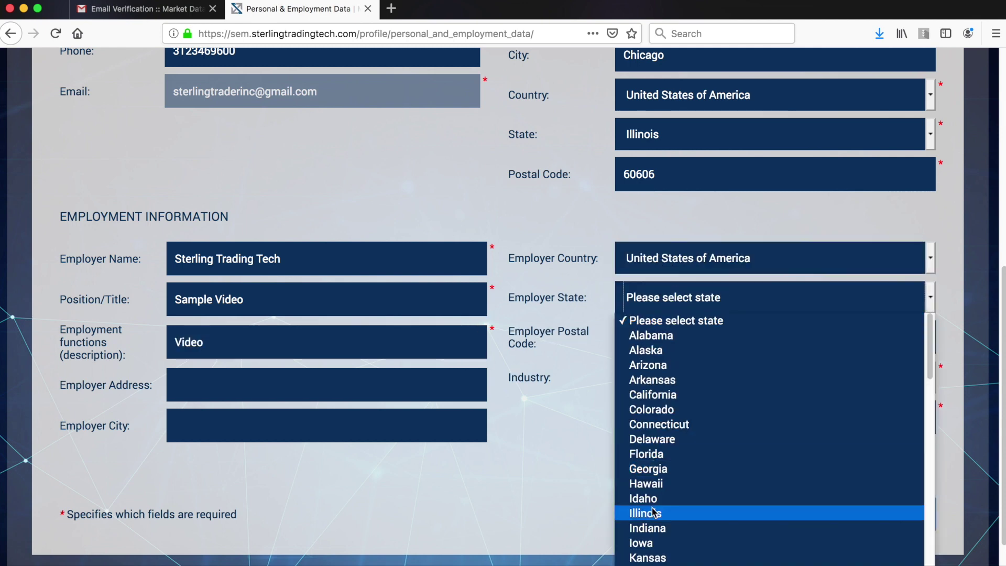
click(644, 514)
key(Tab)
text(60606)
click(650, 377)
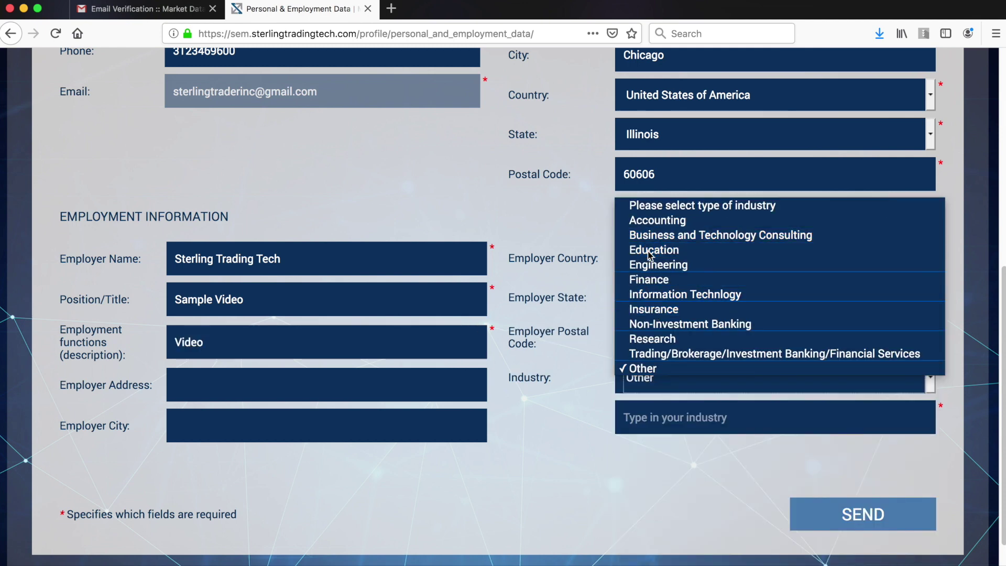
click(652, 250)
click(814, 514)
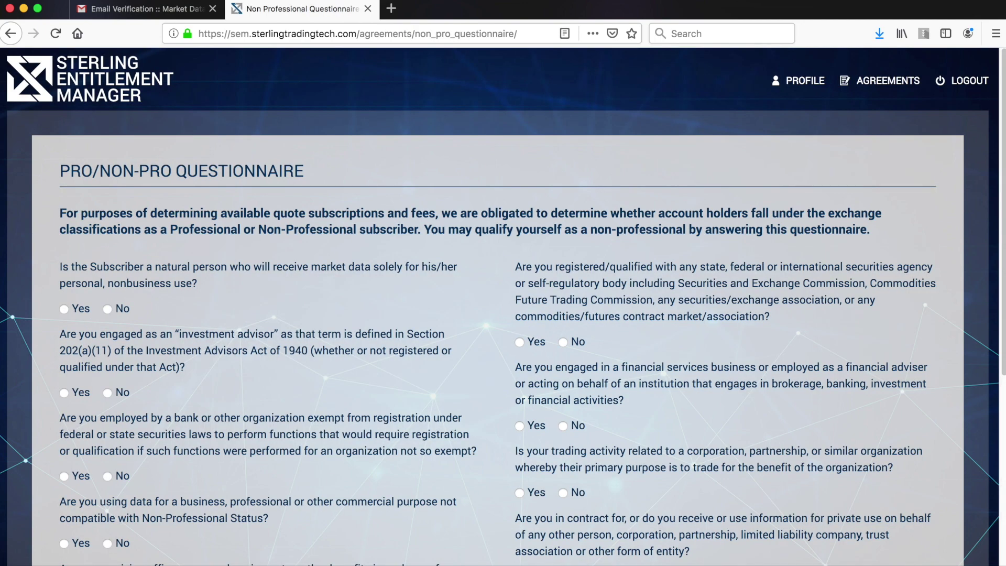
Step: Answer Yes to personal use and No to advisor, bank, business-purpose, office and social-media questions
click(64, 309)
scroll(84, 341, down, 1)
click(108, 355)
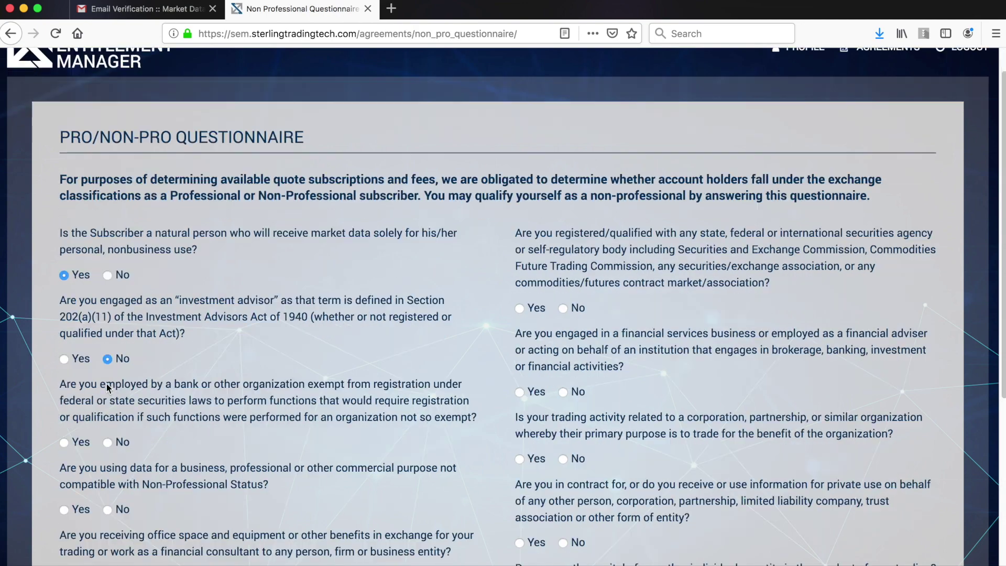
scroll(107, 367, down, 2)
click(107, 367)
click(108, 434)
scroll(109, 445, down, 2)
click(107, 449)
click(107, 516)
scroll(109, 519, down, 2)
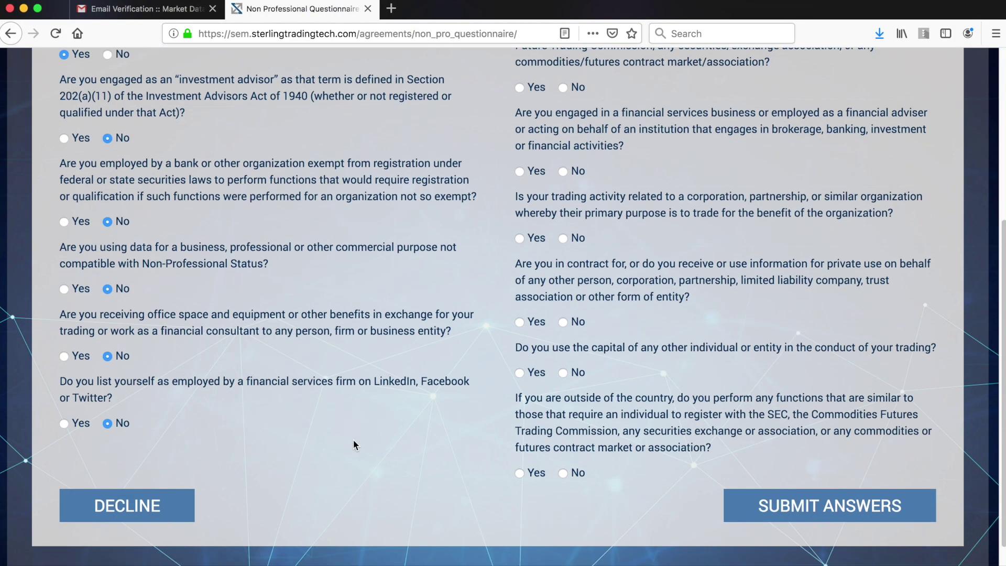
scroll(564, 346, up, 5)
Step: Answer No to the remaining securities, trading and capital questions and submit the answers
click(563, 342)
click(563, 425)
scroll(566, 387, down, 3)
click(563, 342)
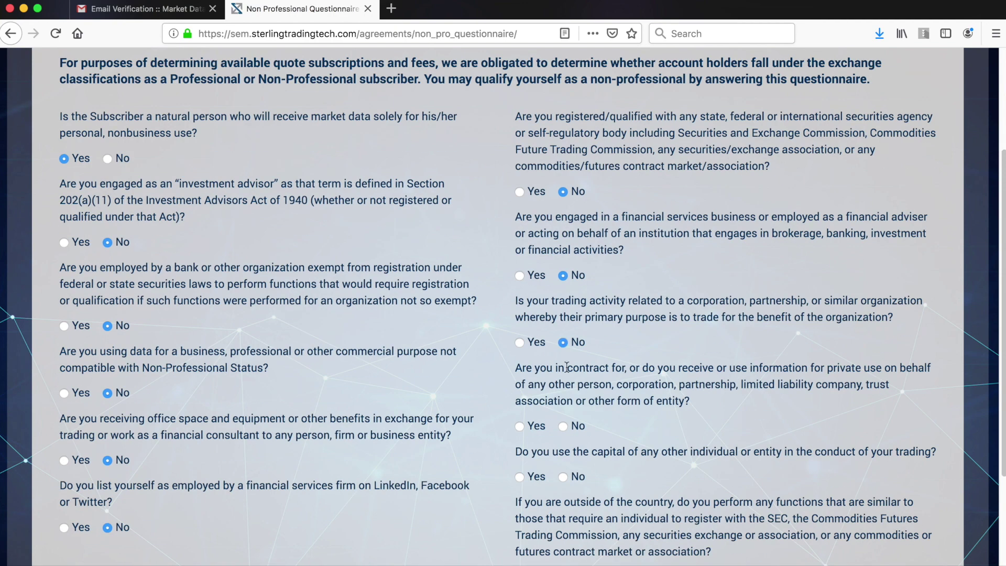
click(563, 426)
scroll(566, 420, down, 2)
click(563, 398)
click(562, 498)
click(829, 531)
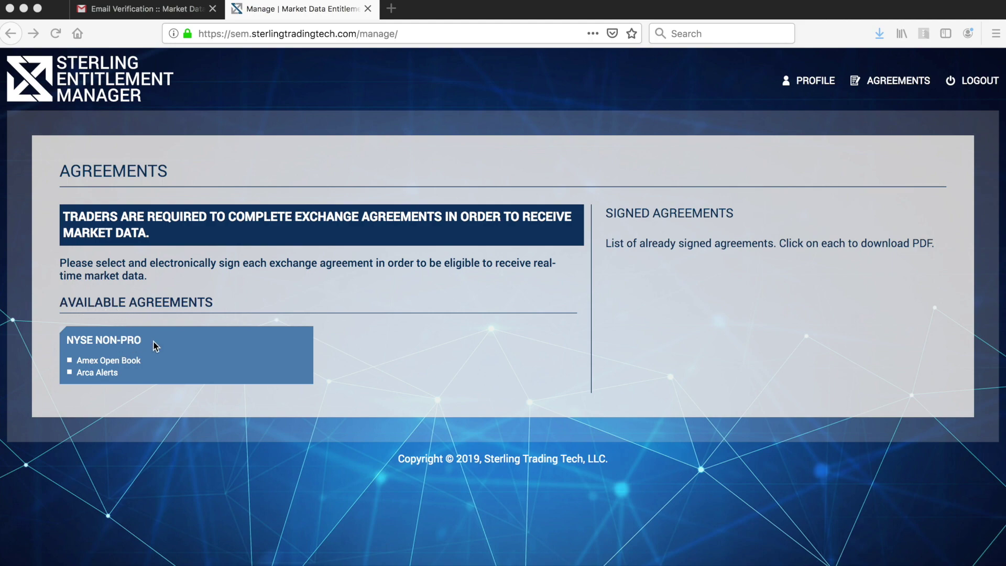
Step: Open the NYSE NON-PRO agreement, read through it and sign it
click(115, 342)
scroll(114, 341, down, 20)
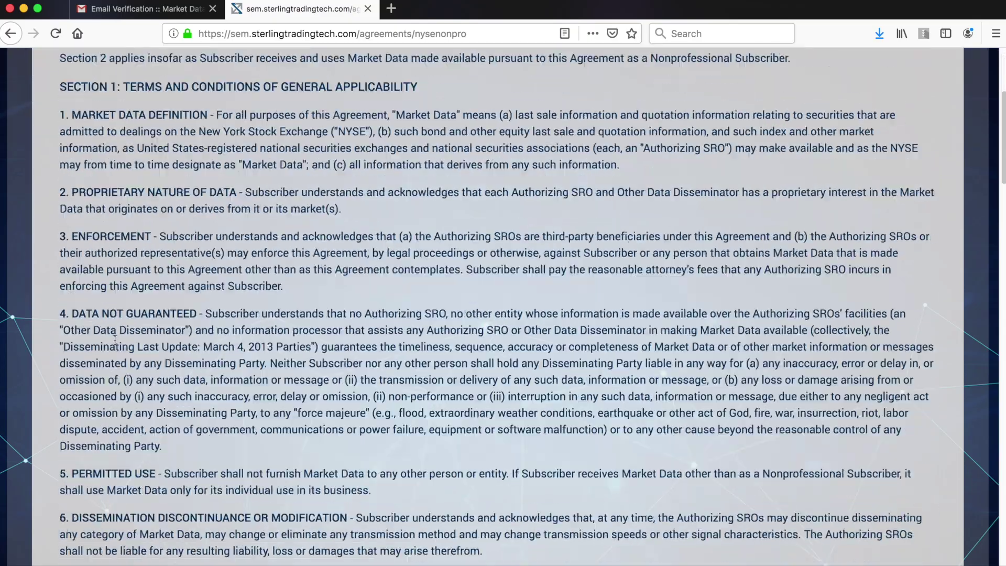
scroll(115, 418, down, 20)
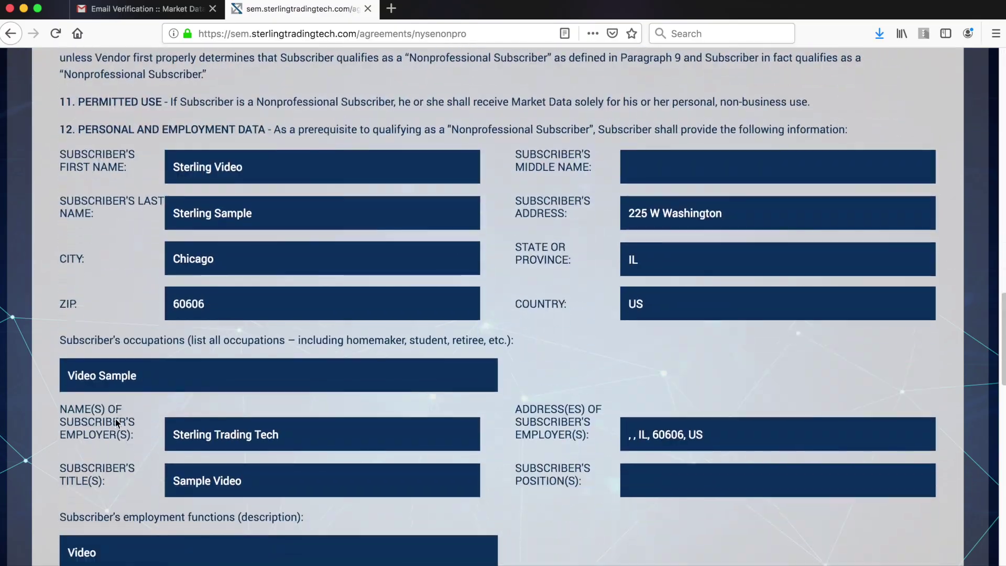
scroll(67, 467, down, 3)
click(608, 474)
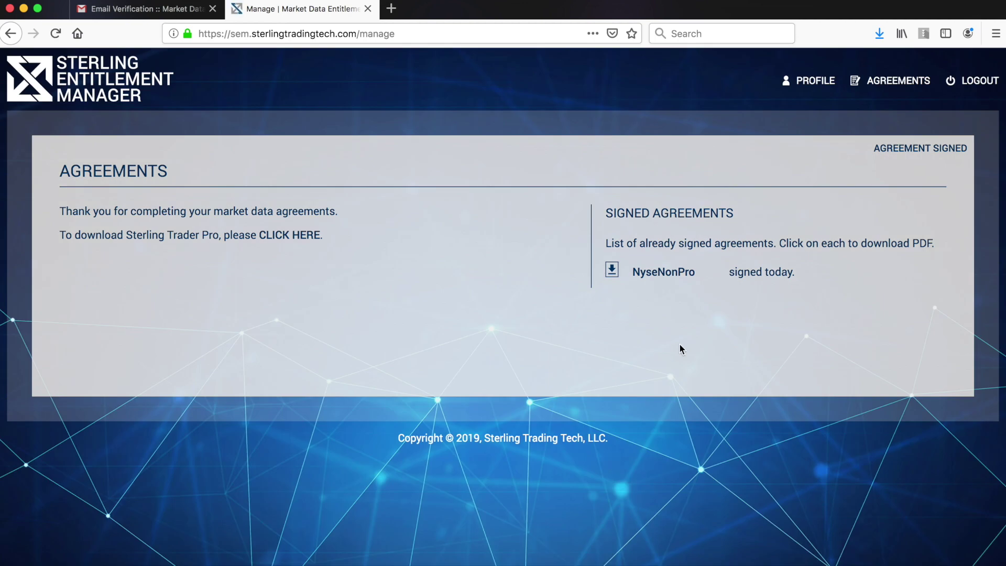